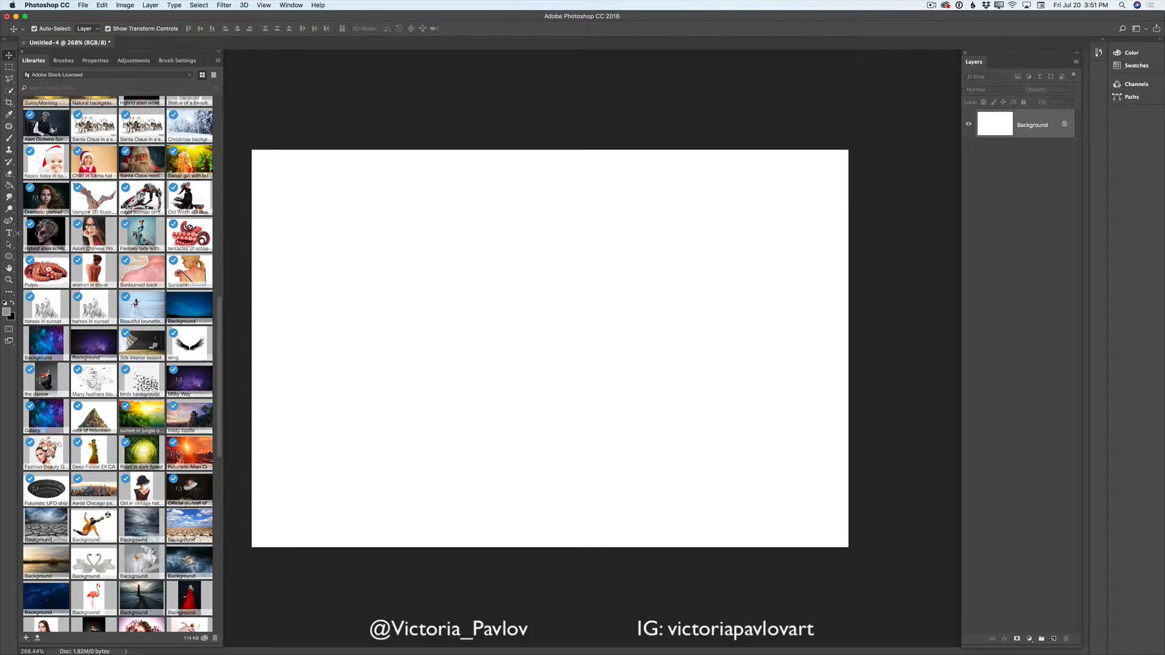
Step: Create a large horizontal text box across the canvas and enter HELLO on one line and SUMMER on the line below
left_click(11, 233)
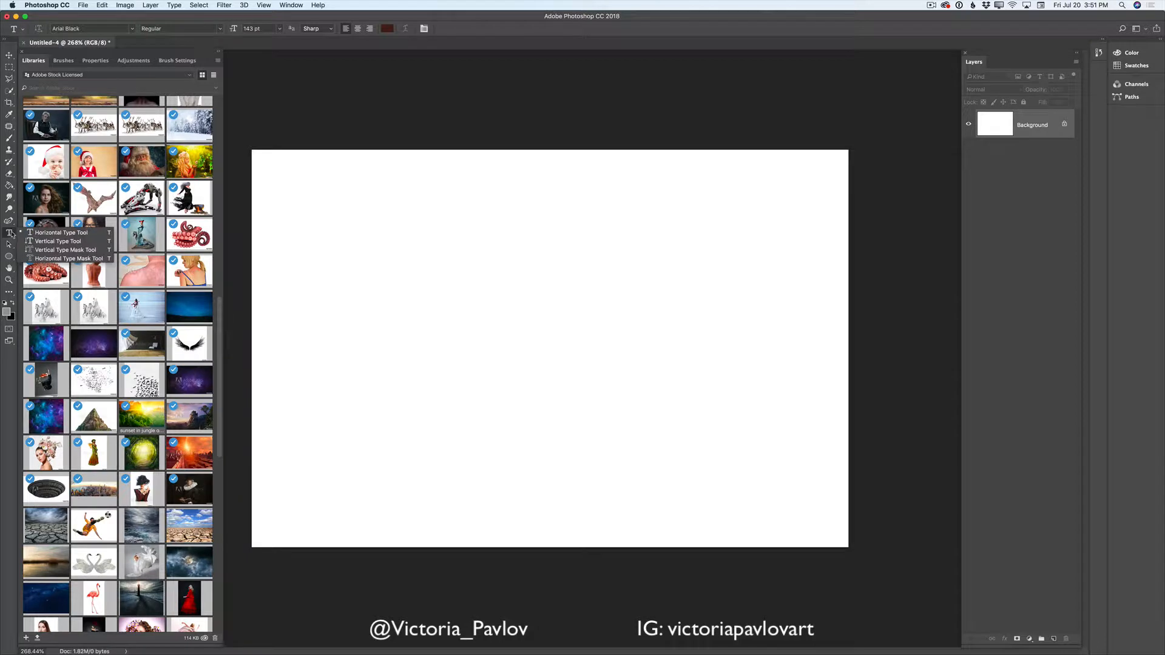
left_click(47, 234)
left_click_drag(282, 196, 814, 507)
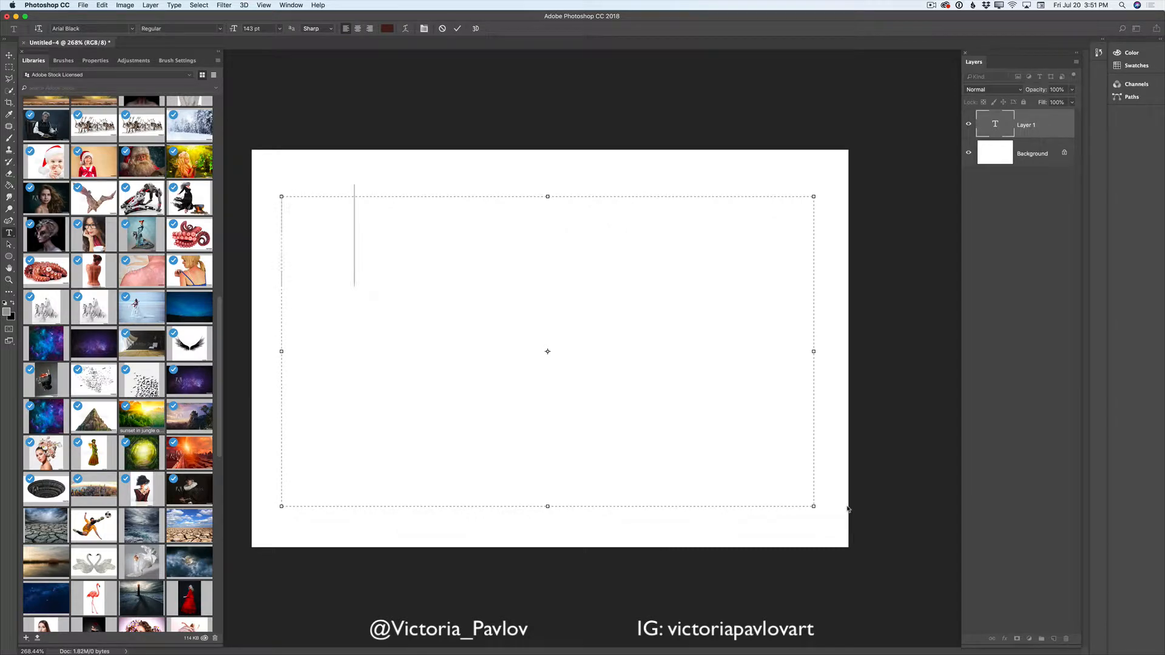
type("HELLO")
key("Return")
type("SUMME")
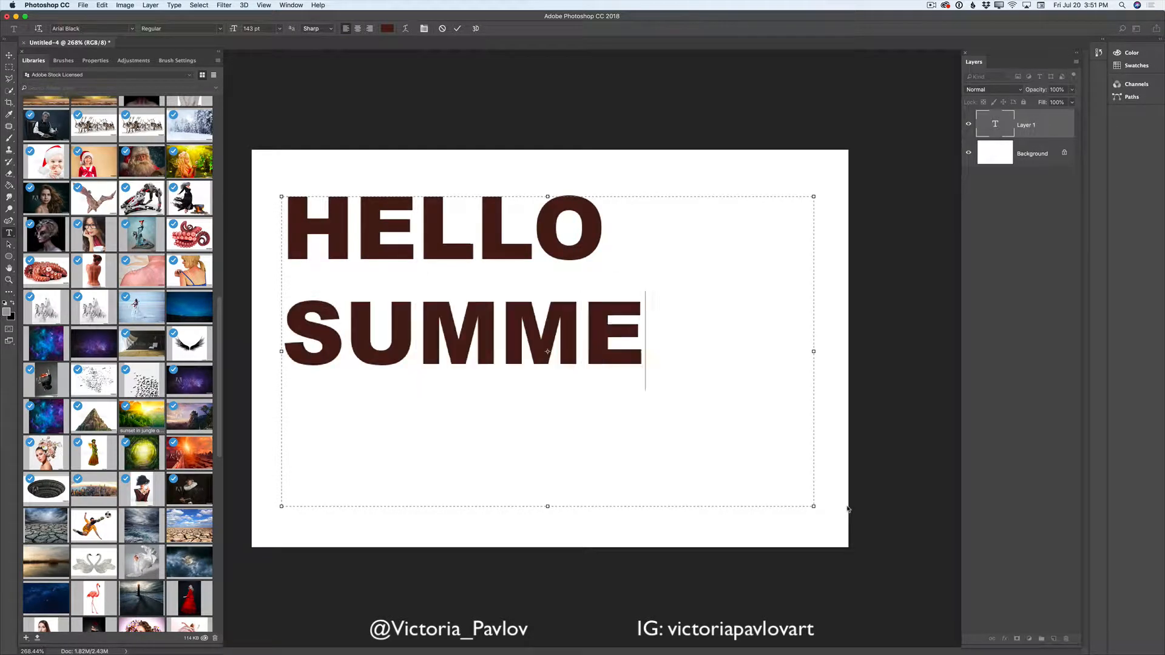
type("R")
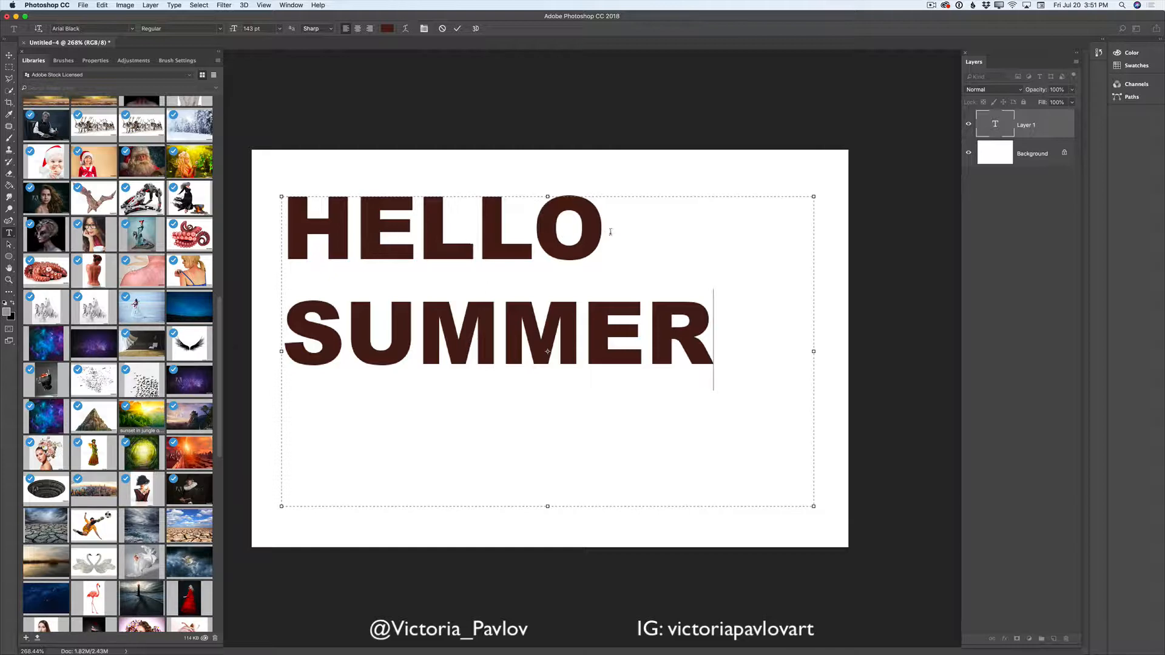
Step: Set the tracking of the word HELLO to 300 and move the text block toward the centre of the canvas
left_click_drag(606, 233, 323, 235)
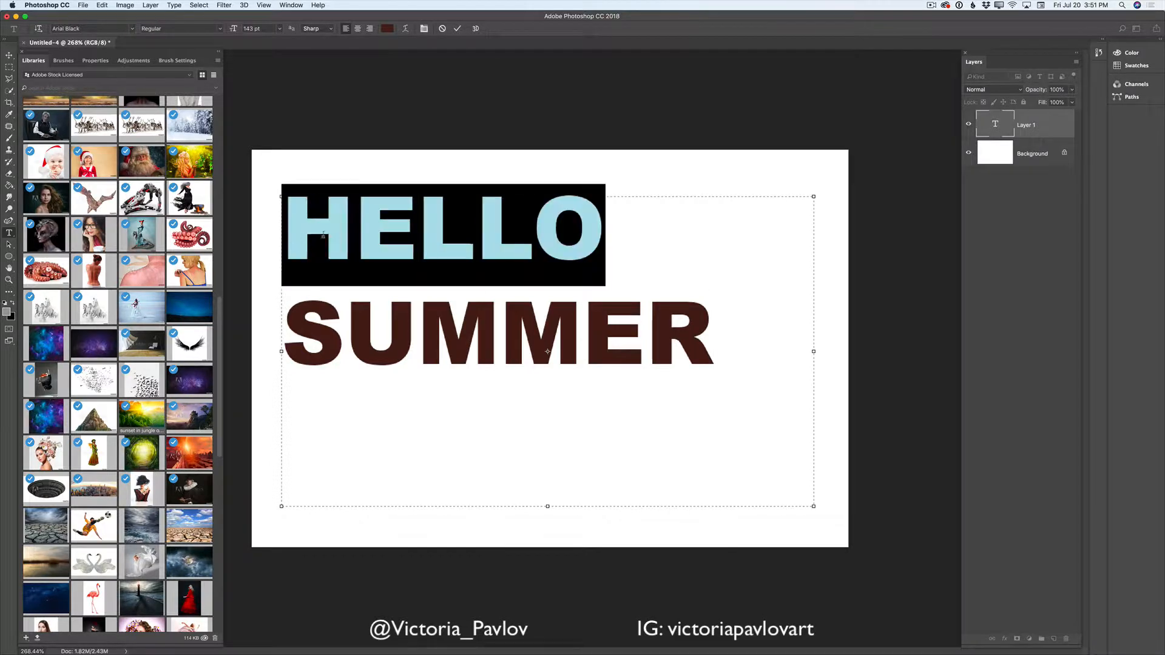
left_click(96, 60)
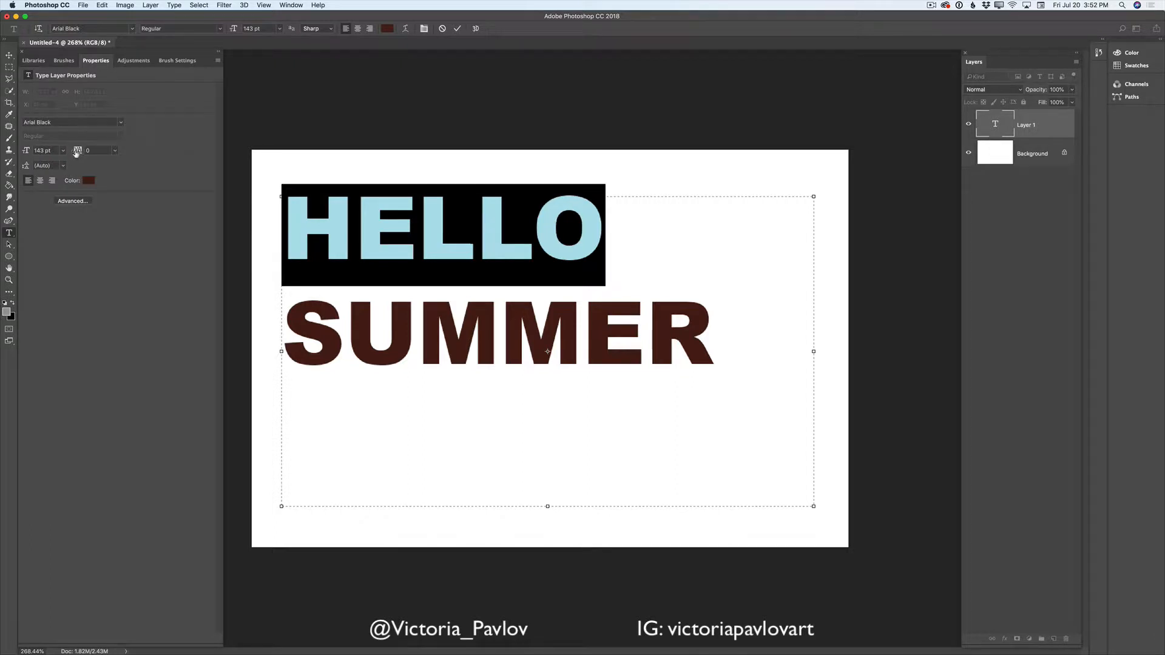
left_click_drag(76, 153, 85, 153)
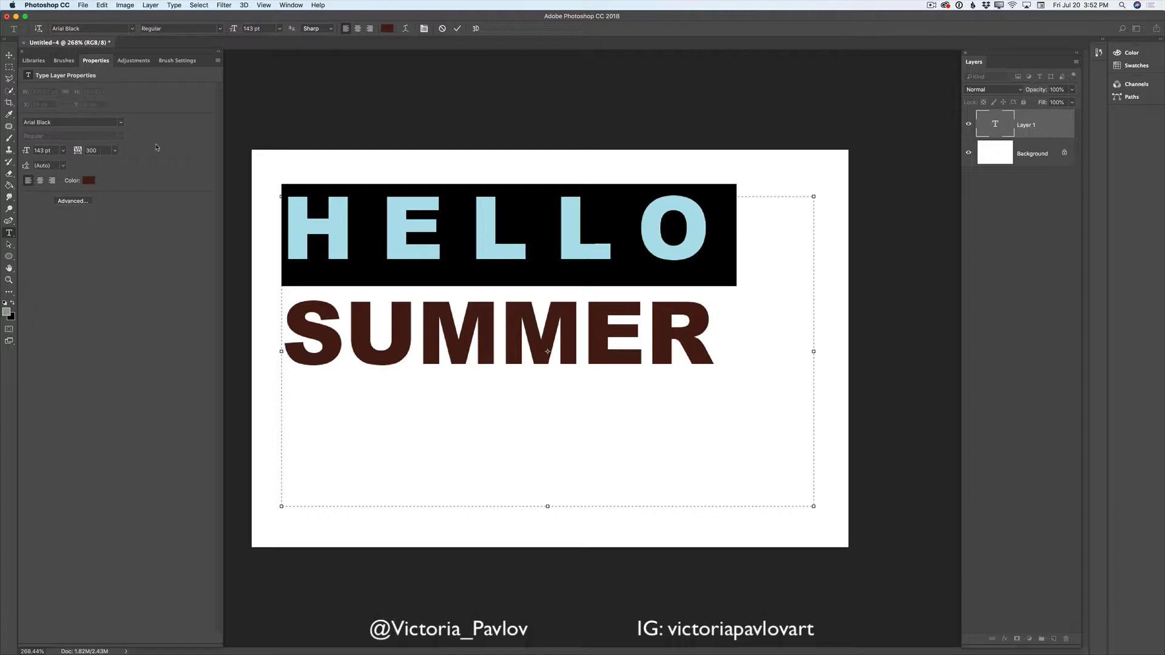
left_click(456, 29)
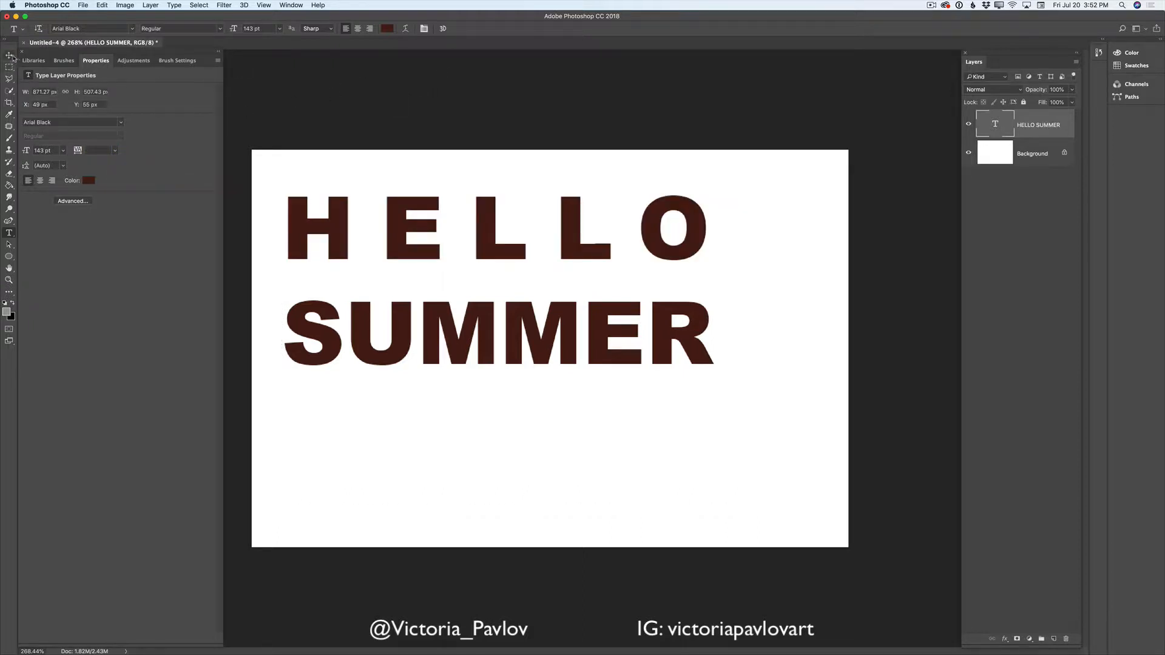
left_click(9, 56)
left_click_drag(553, 239, 605, 302)
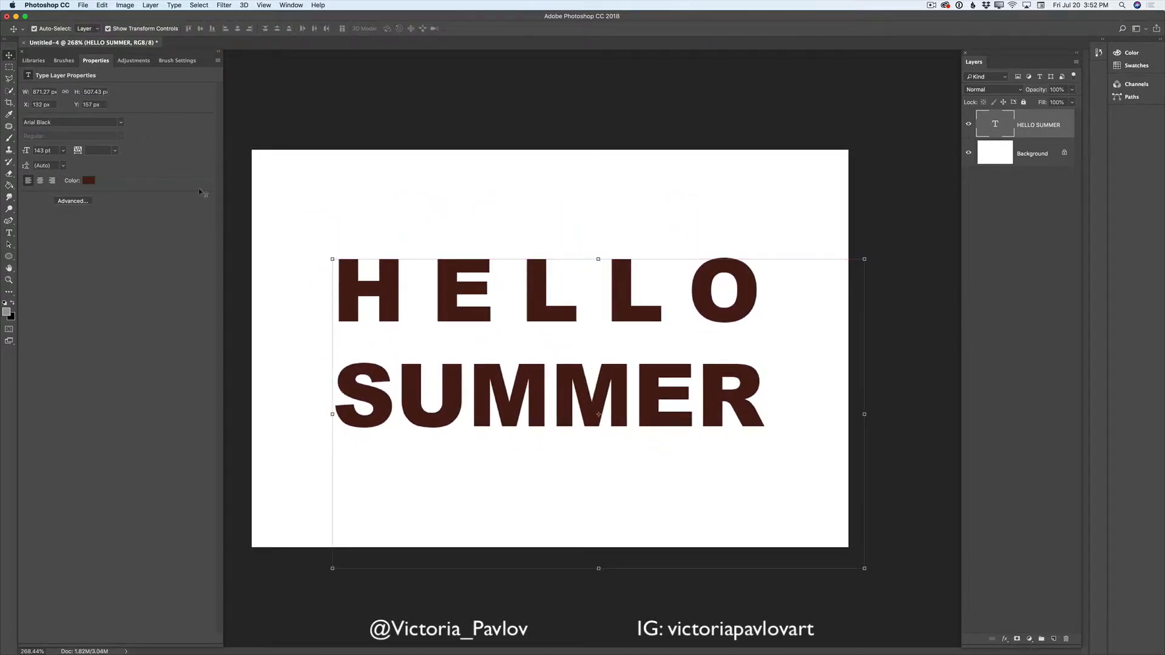
Step: Place the library image "sunset in jungle of Thailand" over the text, scaled to about 113% width and 117% height
left_click(34, 61)
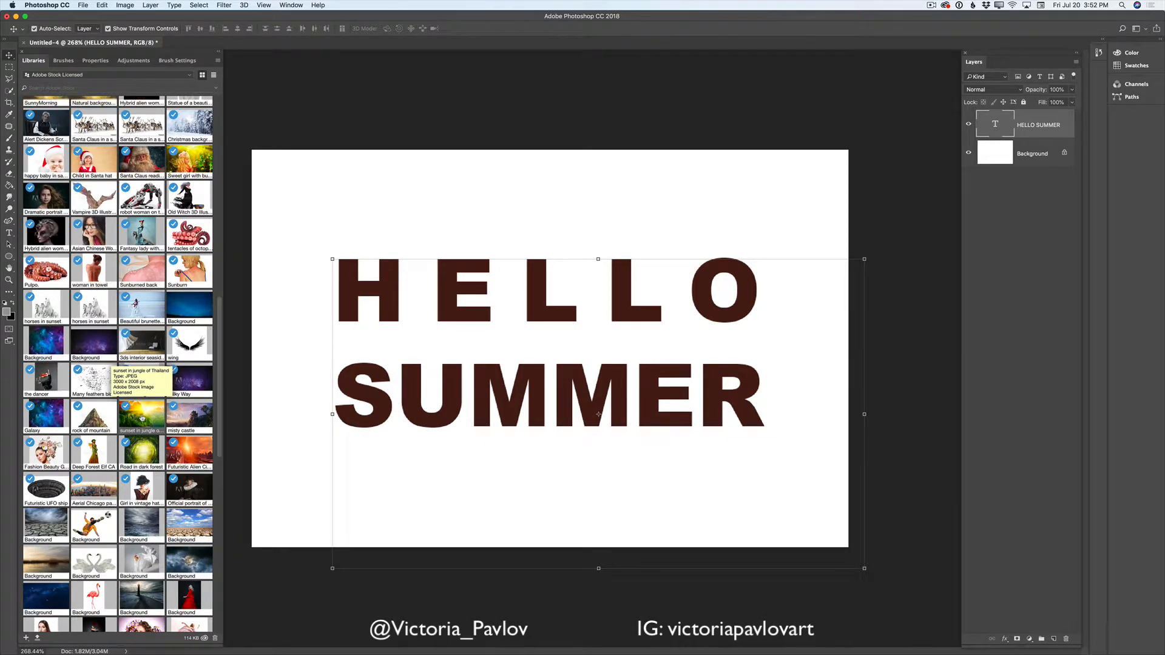
left_click_drag(141, 416, 549, 389)
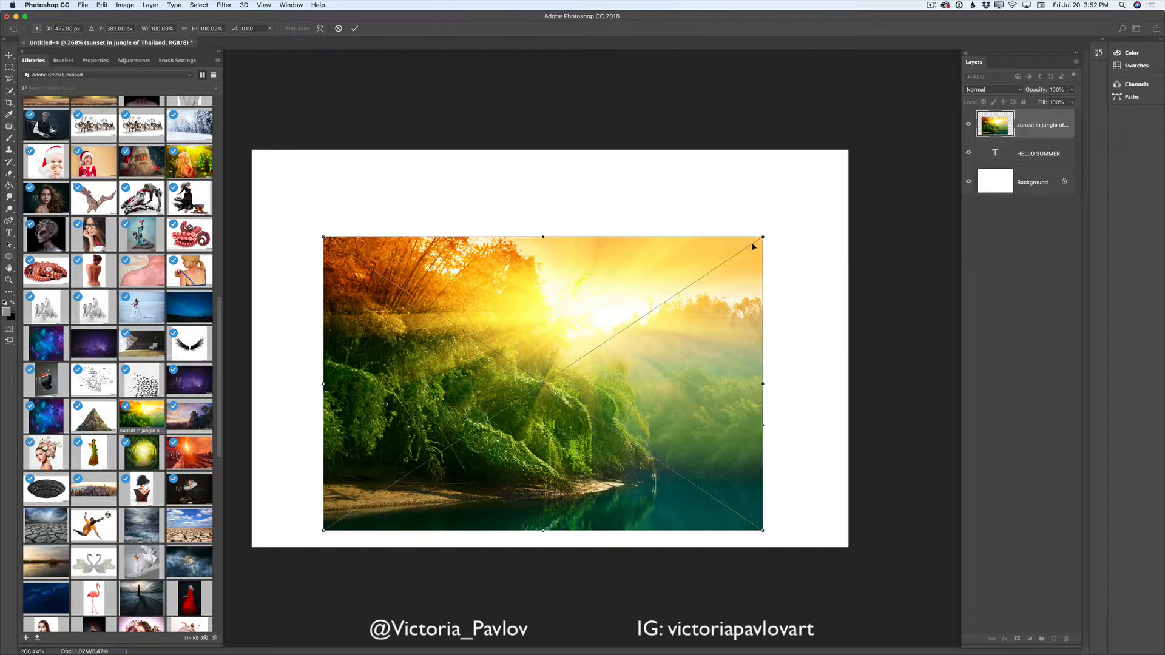
left_click_drag(718, 276, 726, 235)
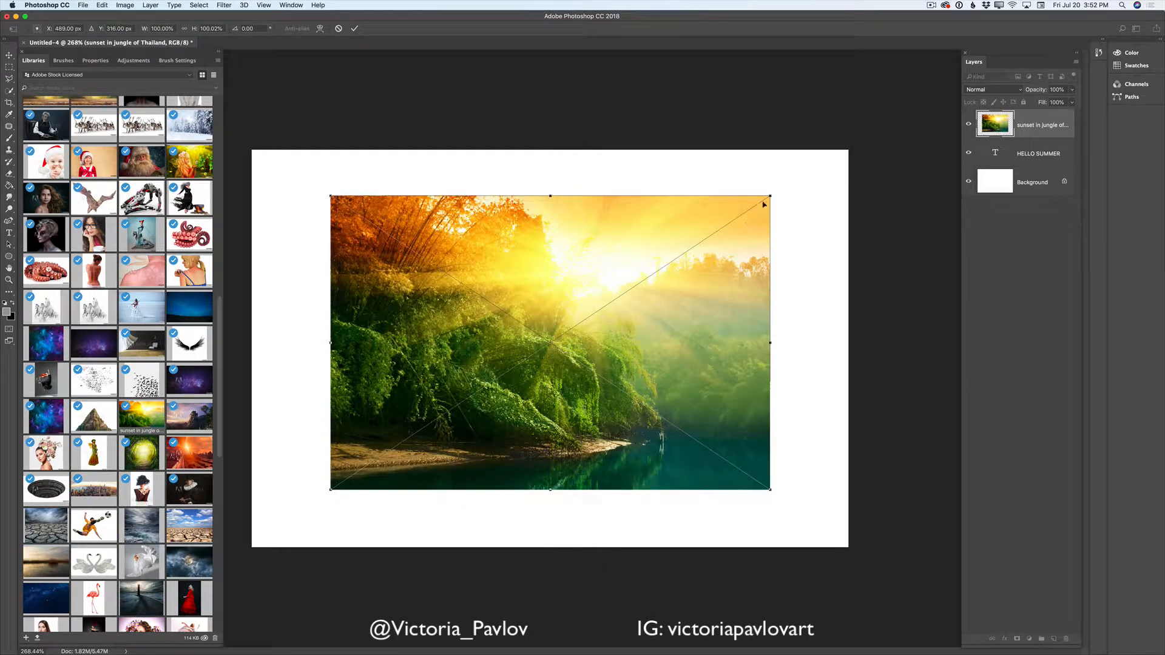
left_click_drag(771, 194, 739, 249)
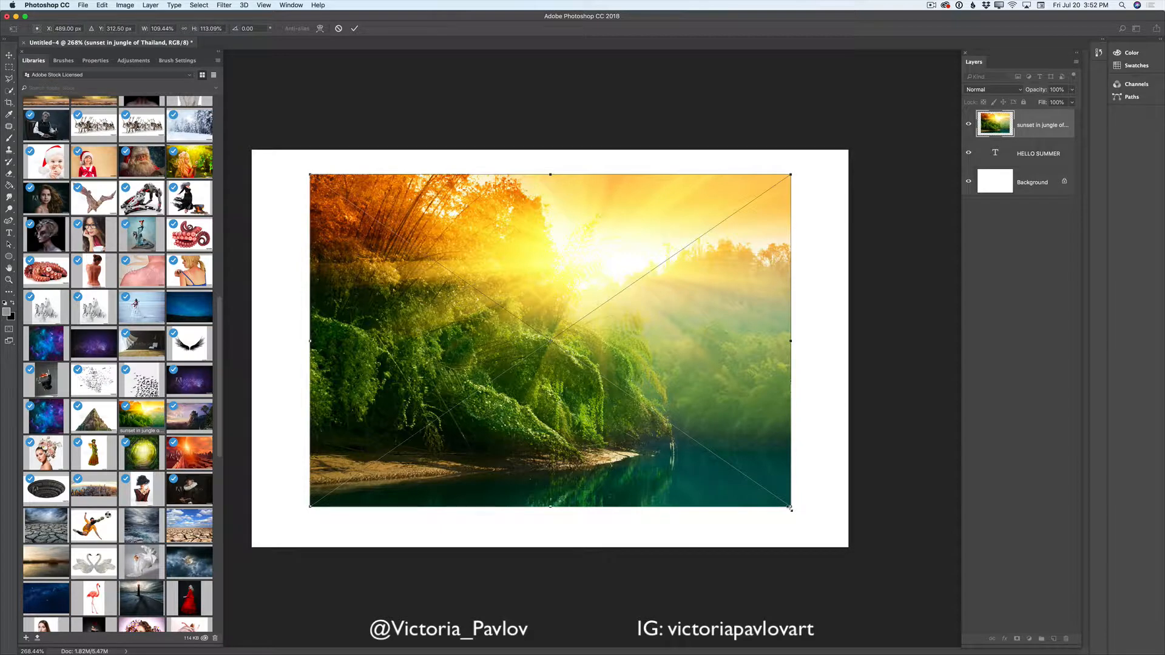
left_click_drag(793, 509, 803, 517)
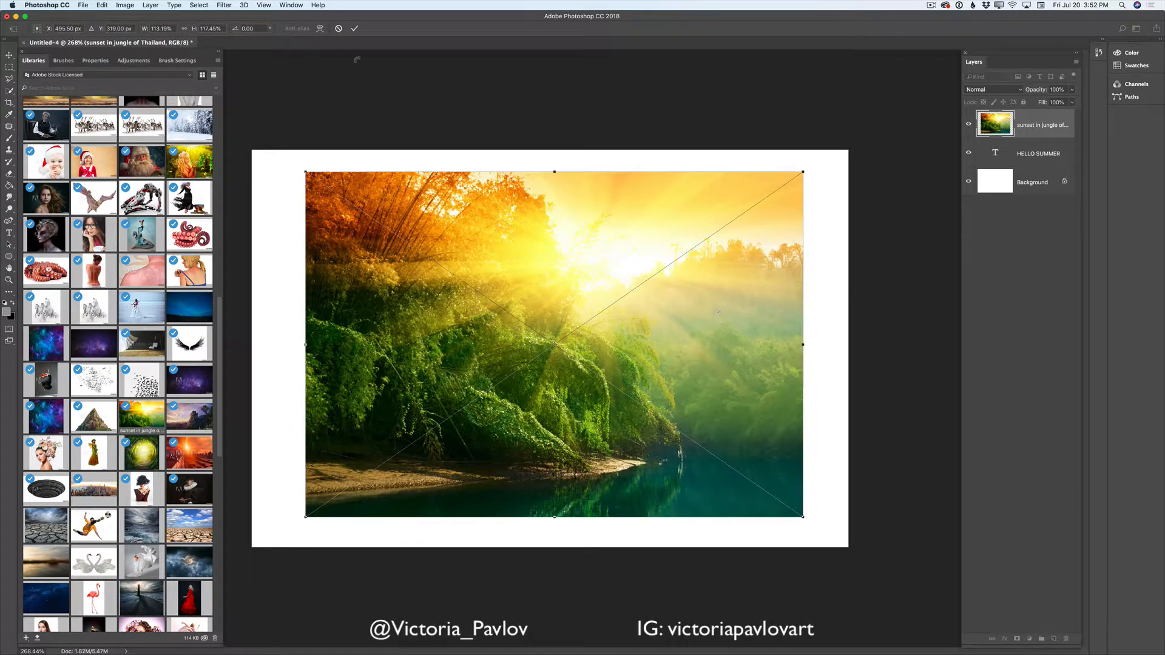
left_click(355, 29)
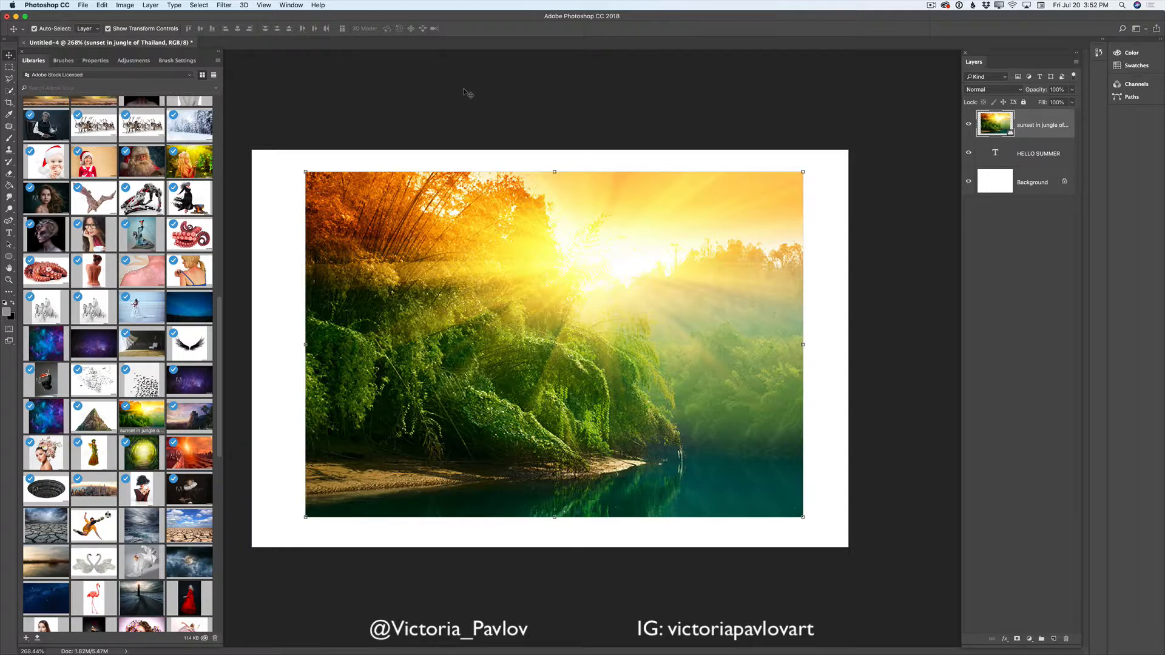
Step: Hide and reshow the sunset image and HELLO SUMMER text layers to examine each one separately
left_click(969, 124)
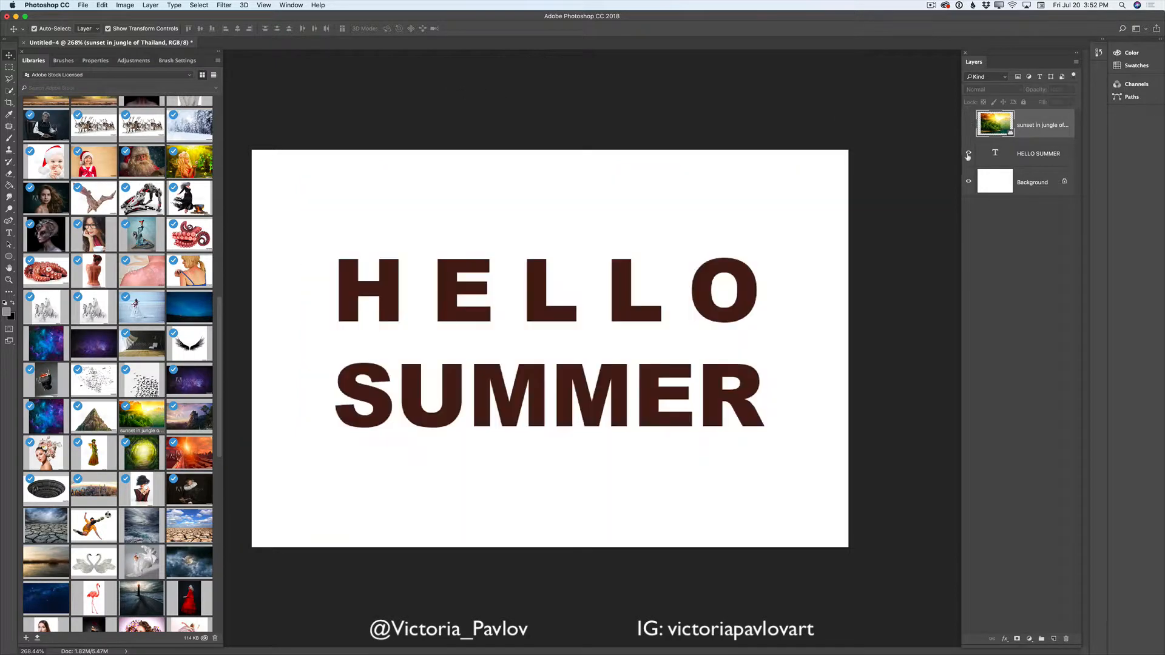
left_click(969, 153)
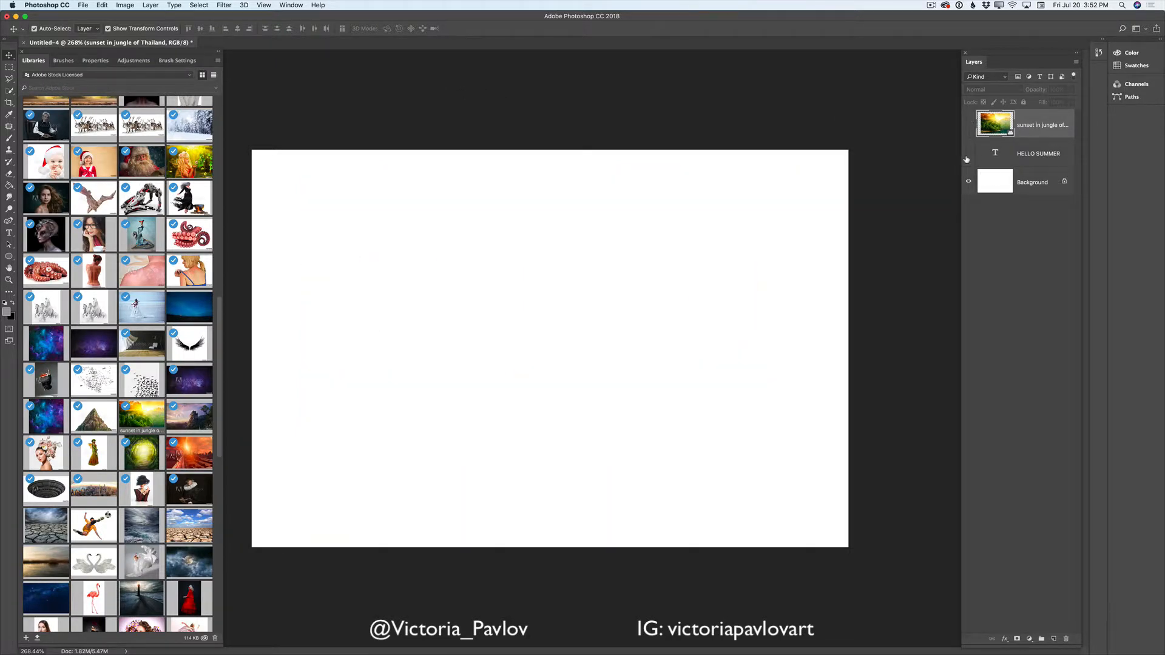
left_click(968, 154)
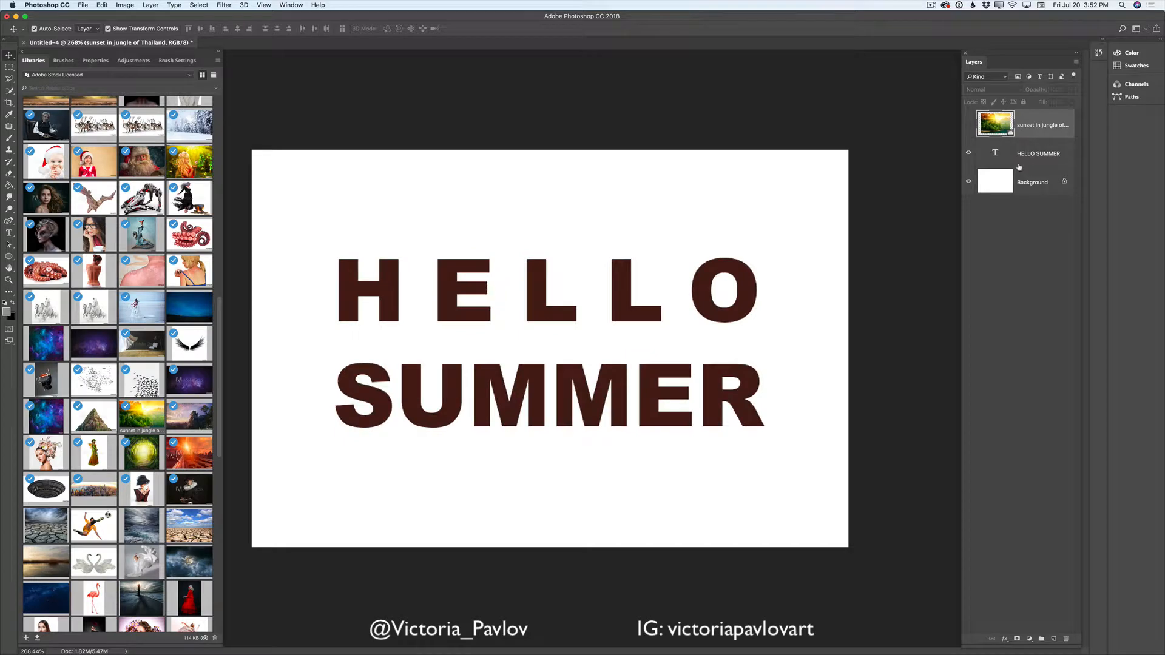
left_click(968, 124)
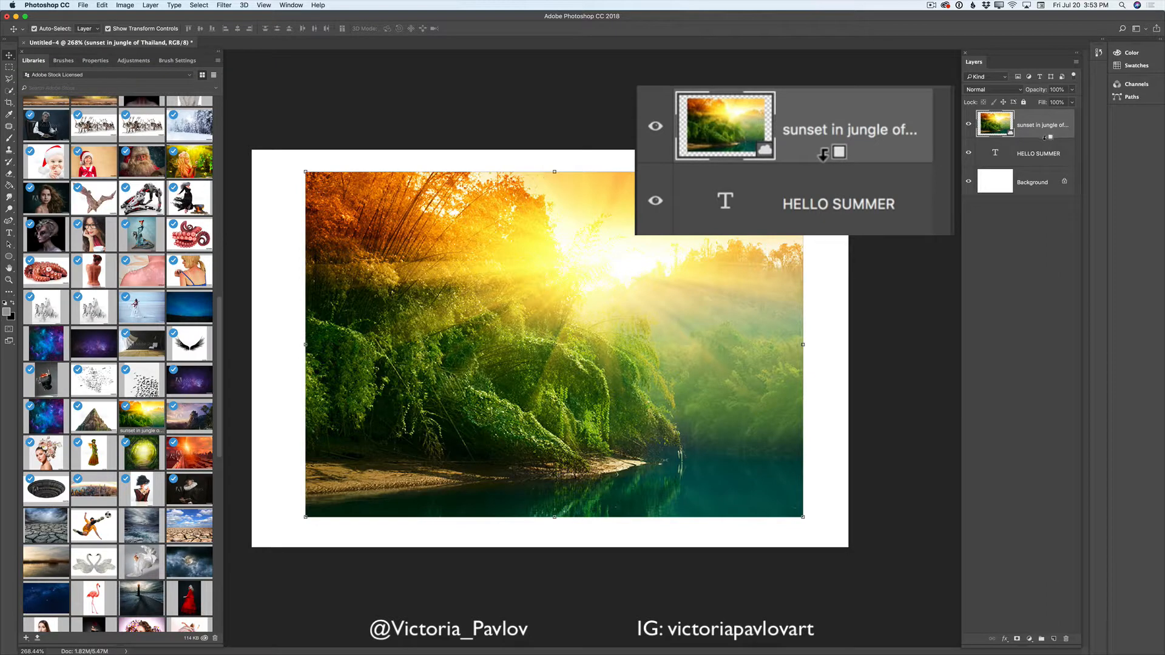
Step: Clip the sunset image to the HELLO SUMMER text layer and scale it to about 98% width and 82% height around the lettering
left_click(1047, 134, "alt")
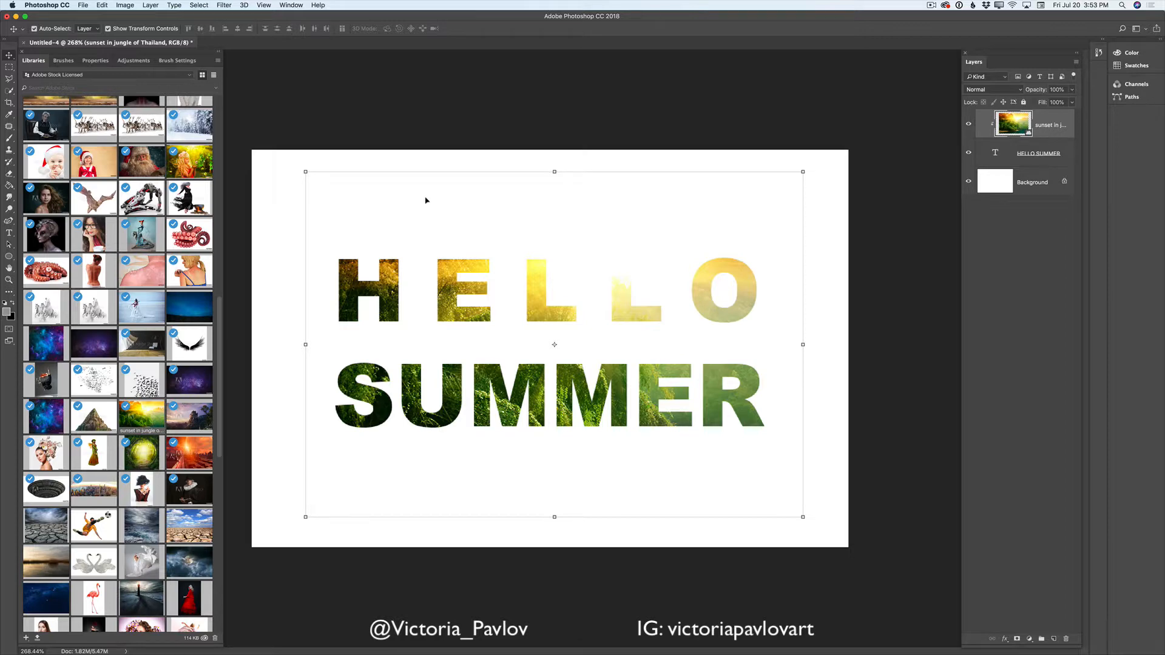
left_click_drag(304, 175, 329, 232)
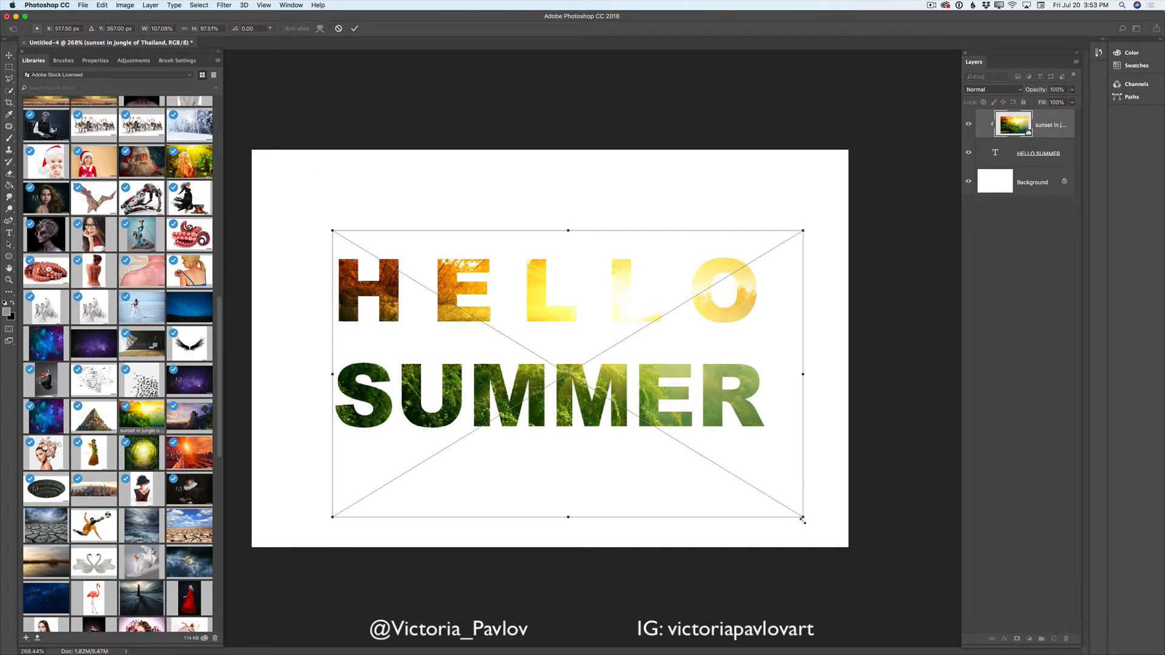
left_click_drag(803, 518, 766, 444)
left_click_drag(543, 234, 530, 193)
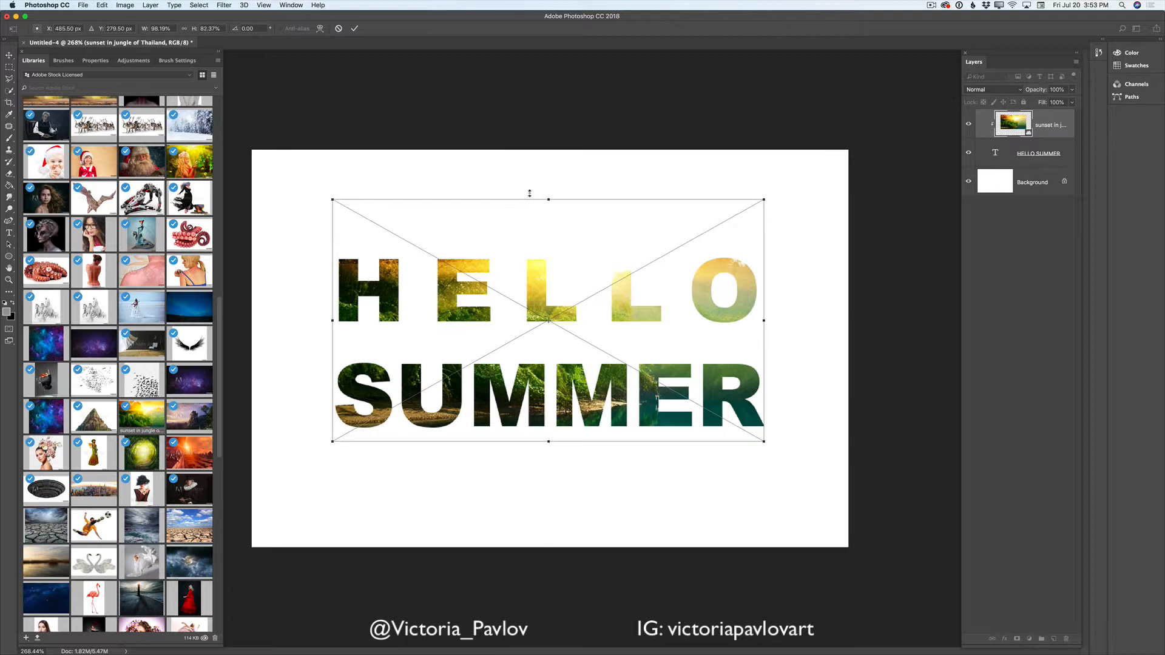
left_click(355, 29)
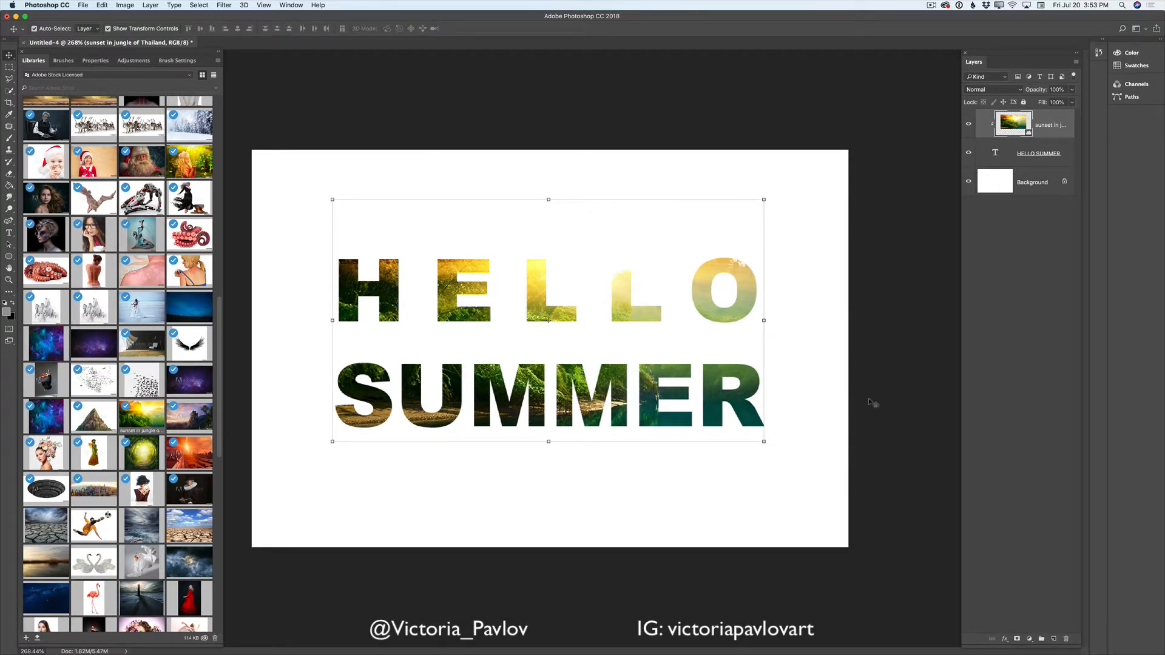
Step: Enlarge the clipped sunset image to about 100% width and 84% height and shift it slightly up and left within the letters
left_click_drag(764, 442, 773, 446)
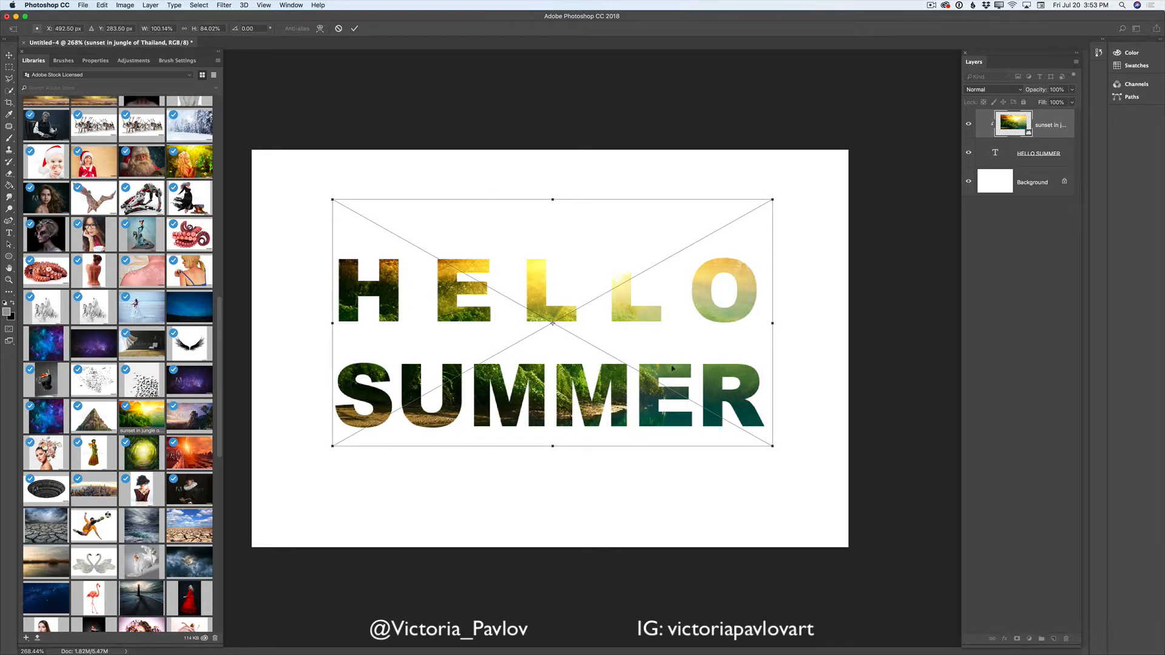
left_click_drag(547, 241, 546, 239)
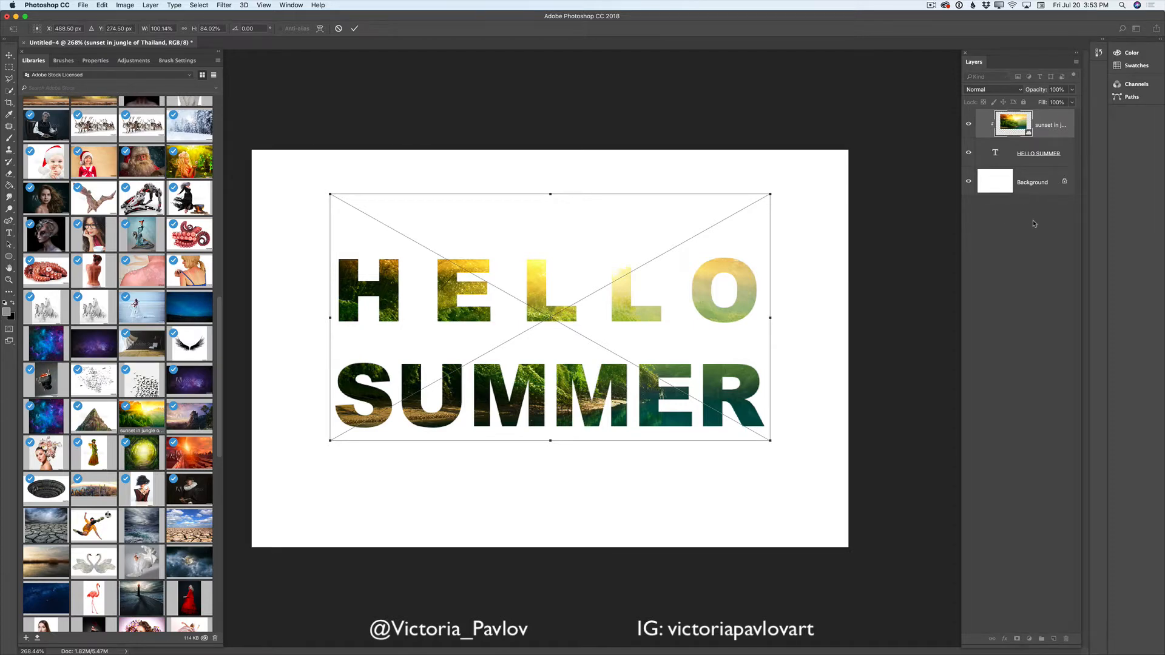
left_click(354, 28)
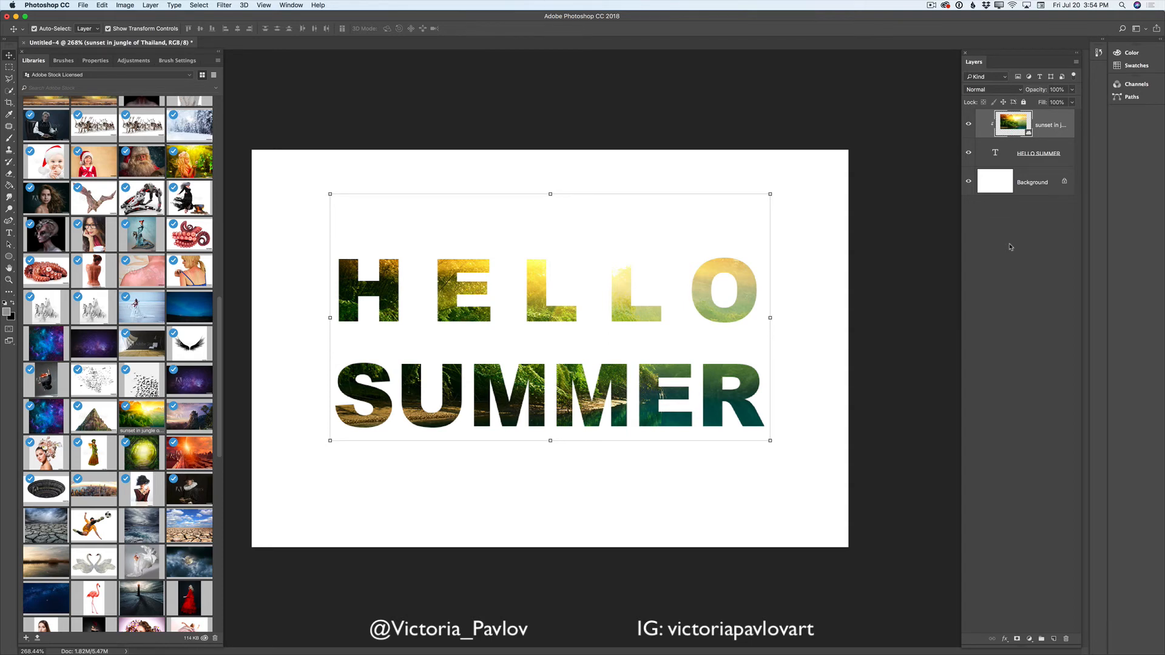
left_click(931, 6)
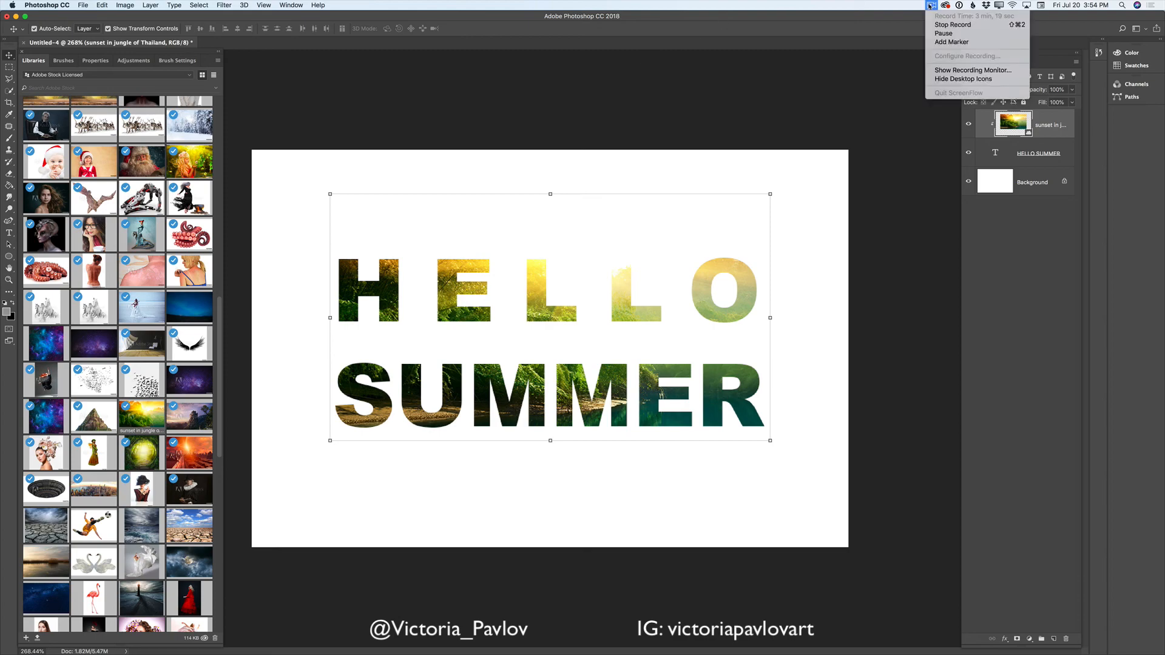